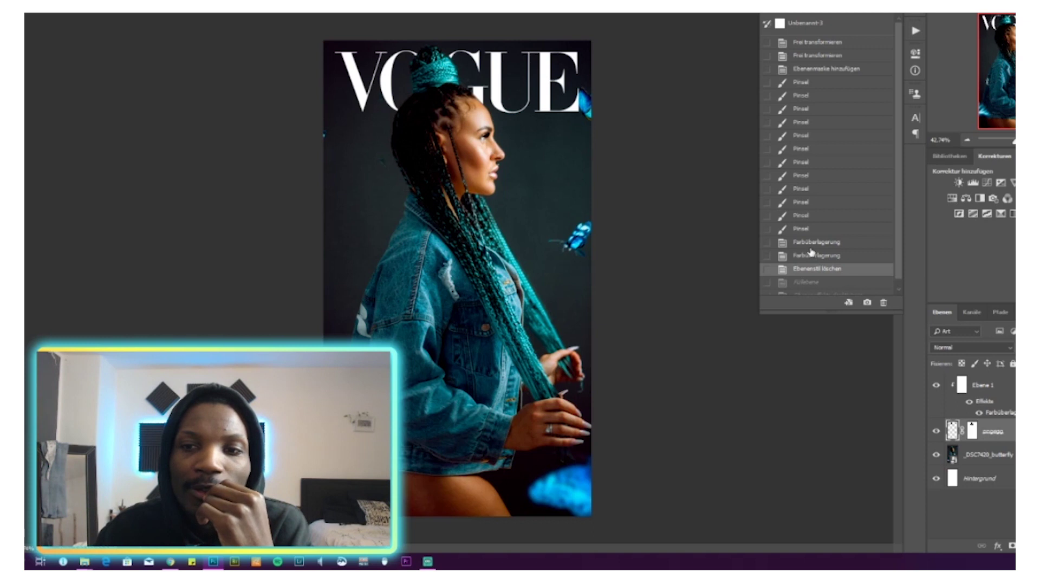
# Return to the "Ebenenstil löschen" history state and scale all layers down together until the whole photo fits the canvas width
pyautogui.click(813, 242)
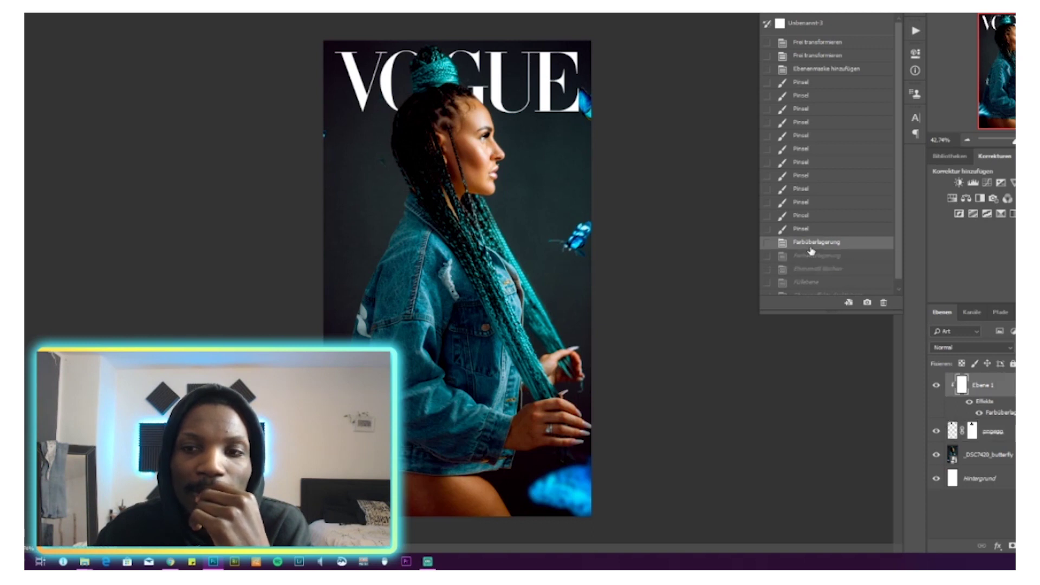
pyautogui.click(812, 268)
pyautogui.keyDown('shift'); pyautogui.click(970, 477); pyautogui.keyUp('shift')
pyautogui.hotkey('ctrl', 't')
pyautogui.click(530, 180)
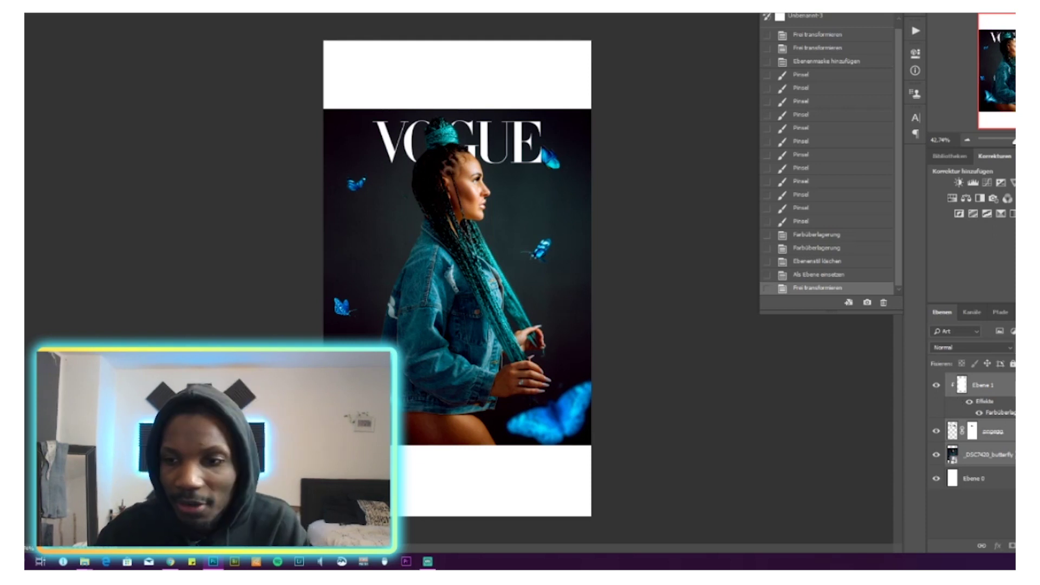
# Fill the VOGUE logo's layer mask with white and enlarge the logo to nearly the photo's full width
pyautogui.click(974, 432)
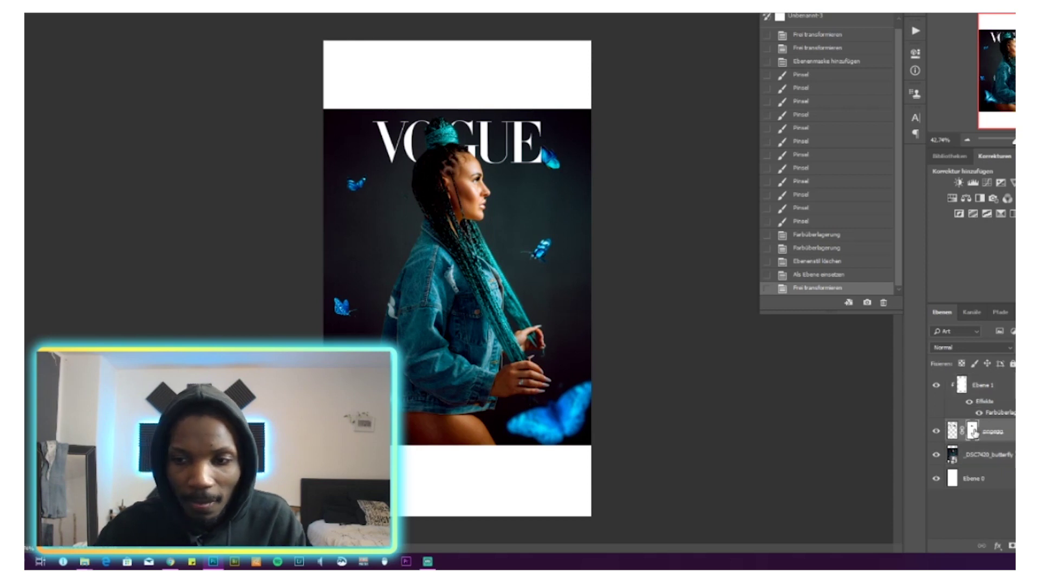
pyautogui.hotkey('ctrl', 'BackSpace')
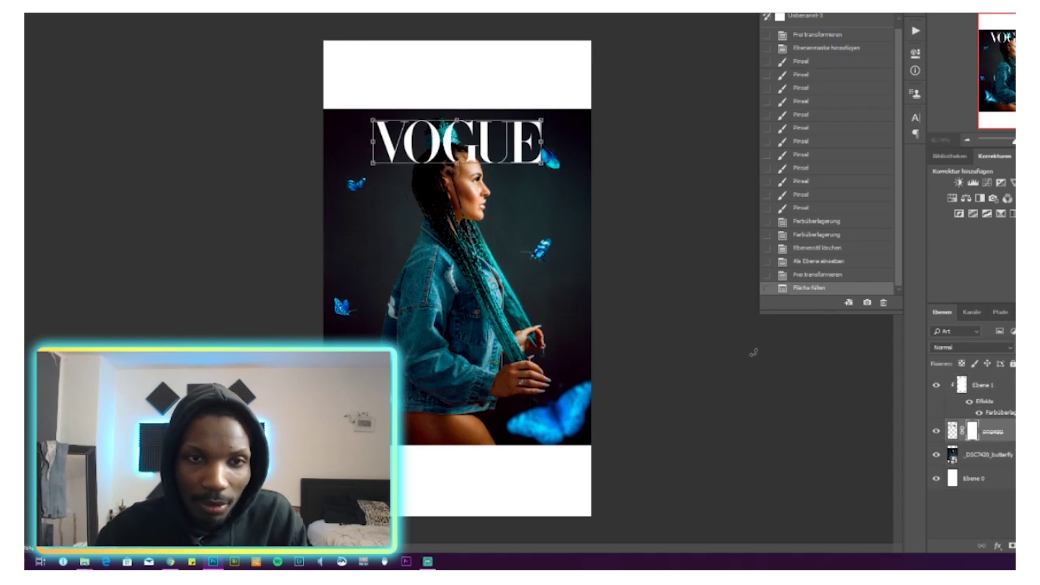
pyautogui.hotkey('ctrl', 't')
pyautogui.moveTo(373, 121); pyautogui.dragTo(325, 108)
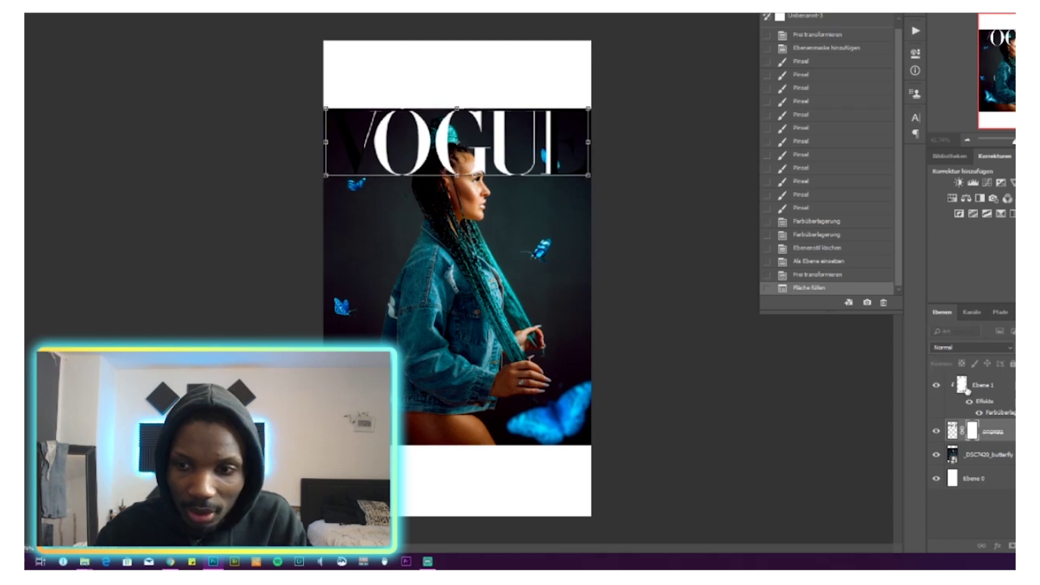
pyautogui.moveTo(326, 108)
pyautogui.mouseDown()
pyautogui.moveTo(313, 106)
pyautogui.moveTo(331, 115)
pyautogui.mouseUp()
pyautogui.press('Return')
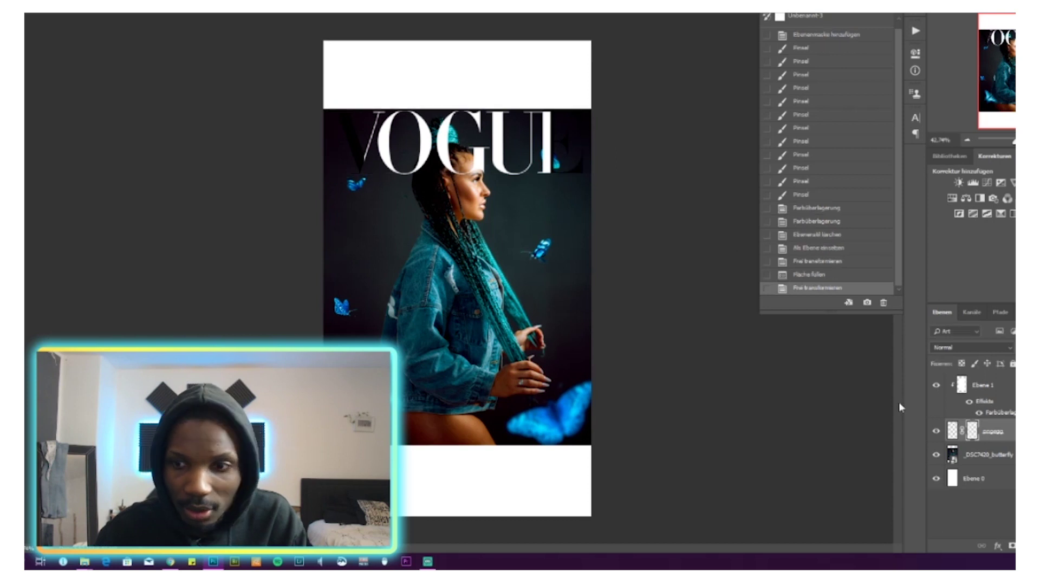
# Enlarge the clipped white layer Ebene 1 so it covers the whole VOGUE logo
pyautogui.click(963, 394)
pyautogui.hotkey('ctrl', 't')
pyautogui.moveTo(361, 110); pyautogui.dragTo(189, 26)
pyautogui.press('Return')
# Enlarge the VOGUE logo slightly and reposition it just below the photo's upper edge
pyautogui.click(956, 431)
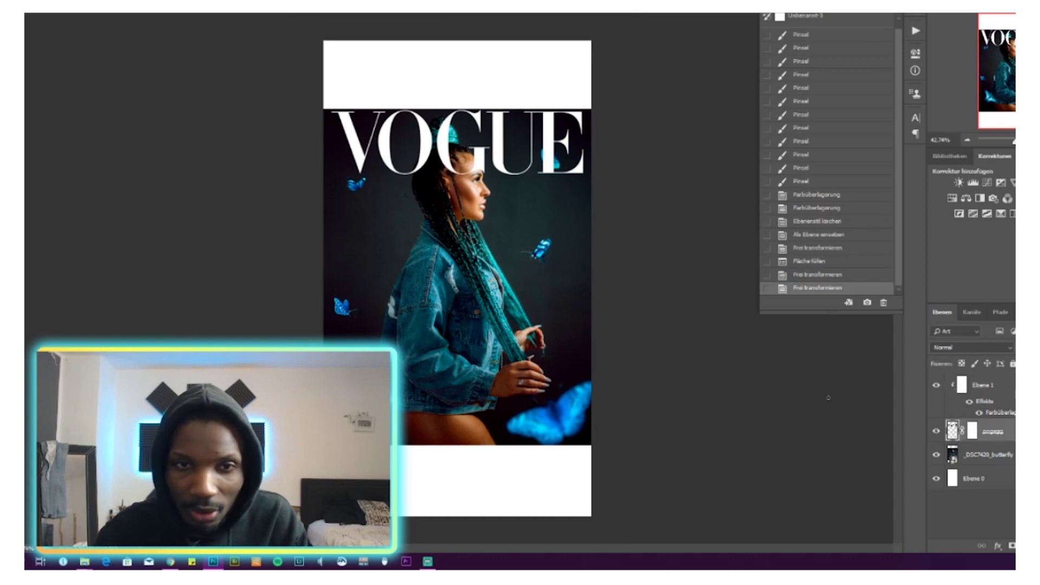
pyautogui.hotkey('ctrl', 't')
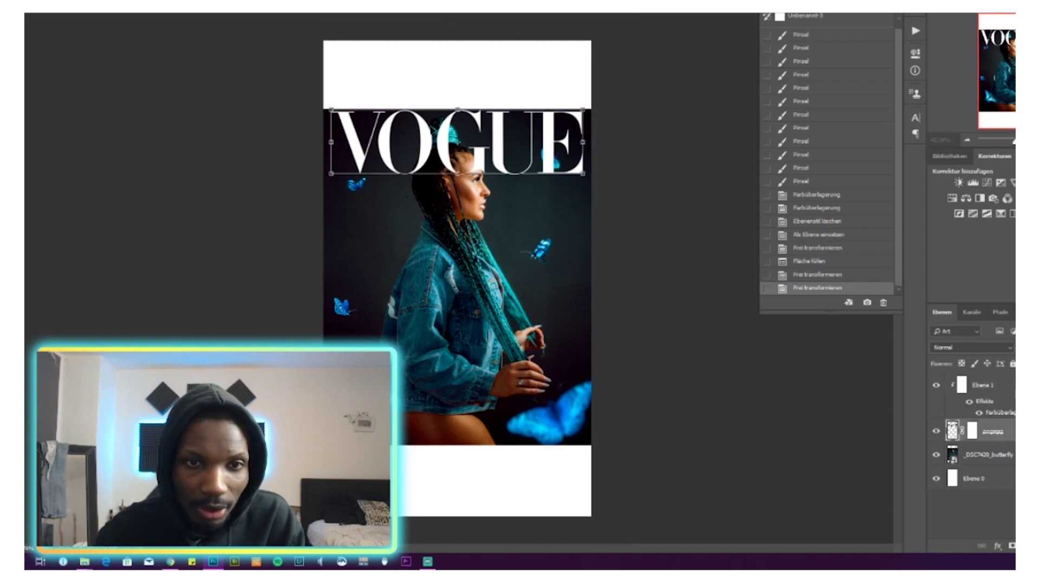
pyautogui.moveTo(586, 106); pyautogui.dragTo(585, 108)
pyautogui.moveTo(508, 139); pyautogui.dragTo(503, 145)
pyautogui.press('Left')
pyautogui.press('Left')
pyautogui.press('Left')
pyautogui.press('Return')
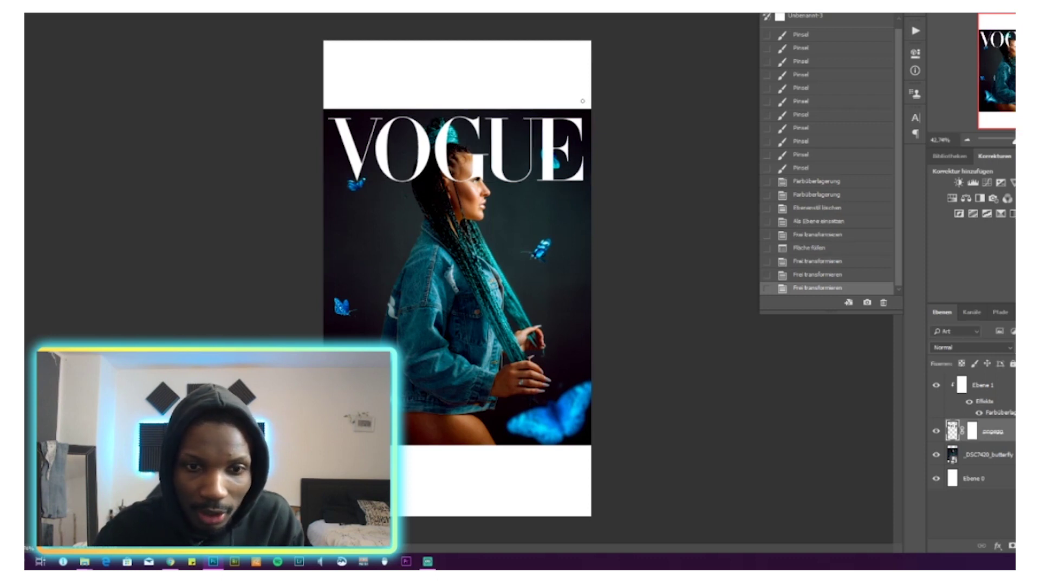
# Paint on the logo's layer mask with an adjusted brush to reveal the woman's hair bun and head in front of the VOGUE letters
pyautogui.moveTo(1014, 140); pyautogui.dragTo(1021, 140)
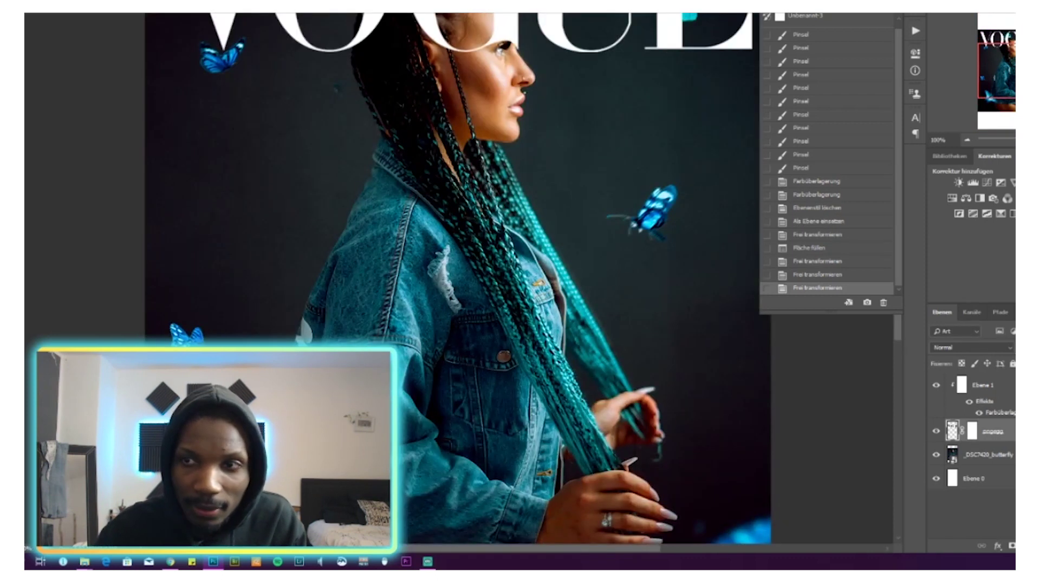
pyautogui.click(1015, 41)
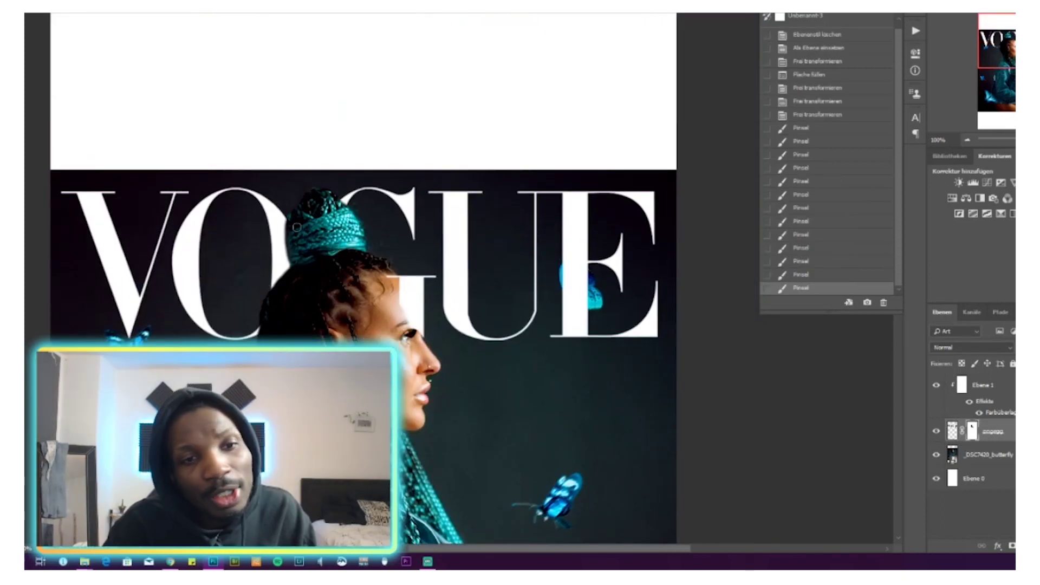
pyautogui.moveTo(292, 223); pyautogui.dragTo(298, 250)
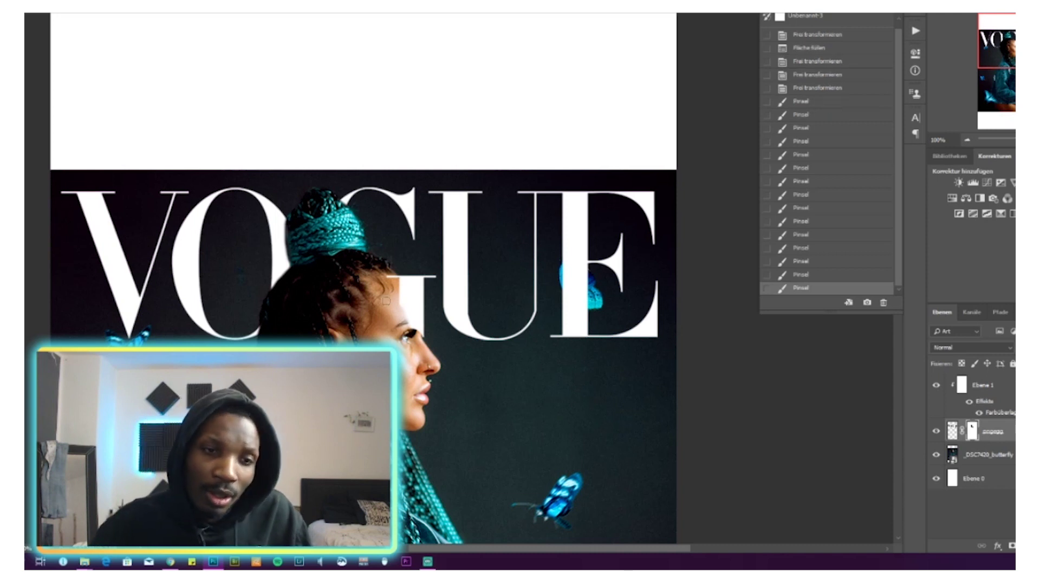
pyautogui.rightClick(391, 301)
pyautogui.moveTo(473, 355); pyautogui.dragTo(545, 355)
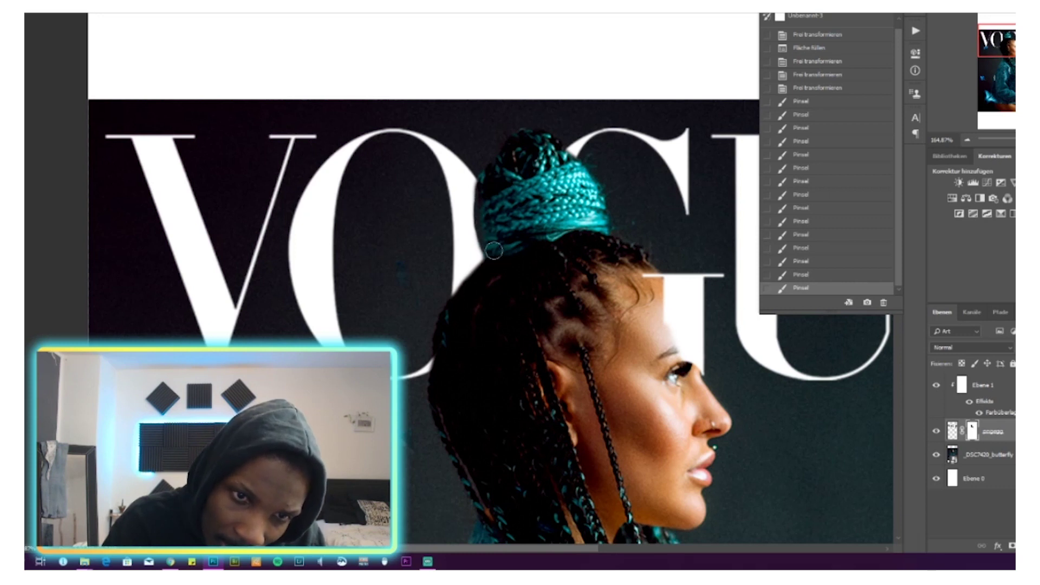
pyautogui.hotkey('ctrl', '0')
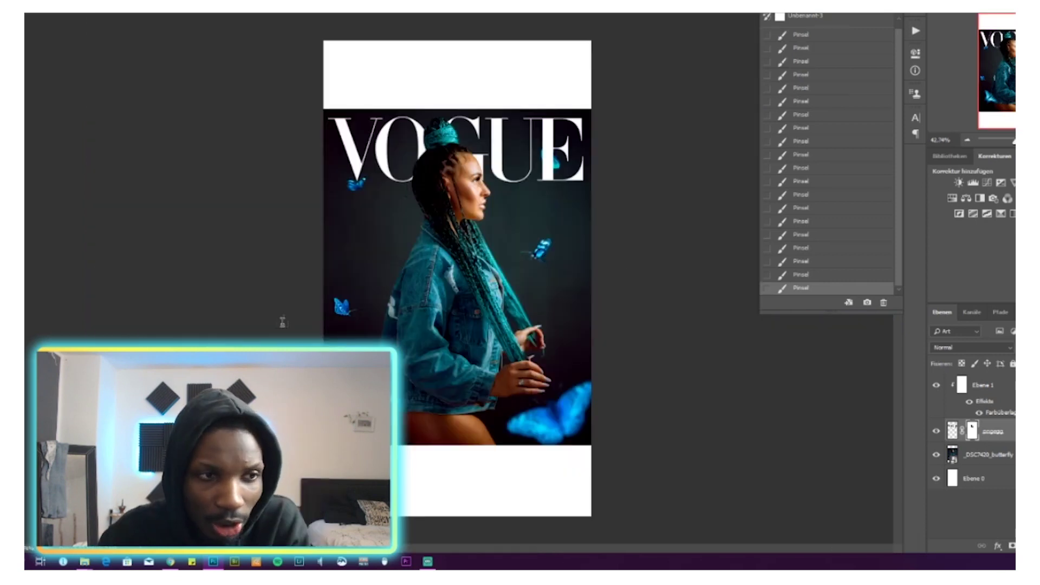
# Add the text "Butterfly" on the lower part of the cover photo
pyautogui.click(437, 398)
pyautogui.write('...')
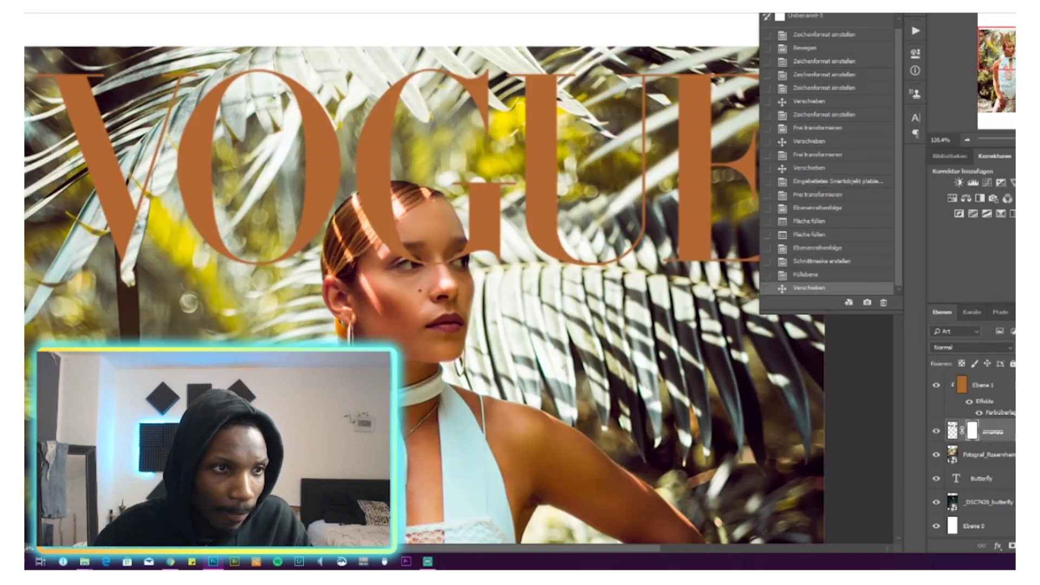
# Paint on the logo's layer mask to reveal the woman's head in front of the orange-brown VOGUE letters
pyautogui.moveTo(389, 242)
pyautogui.mouseDown()
pyautogui.moveTo(362, 244)
pyautogui.moveTo(380, 218)
pyautogui.moveTo(375, 195)
pyautogui.mouseUp()
pyautogui.moveTo(400, 241); pyautogui.dragTo(424, 270)
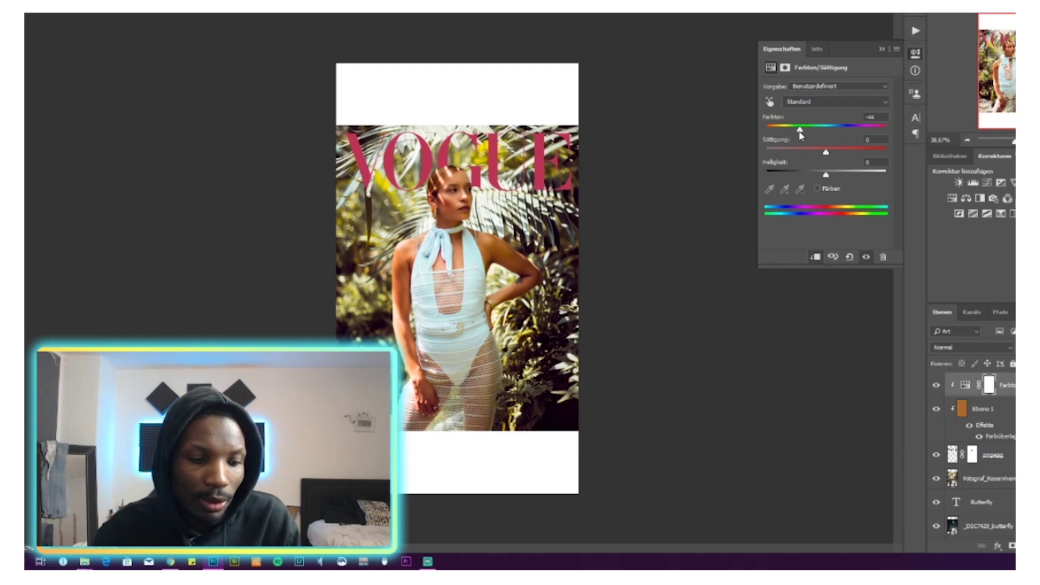
# Switch to Chrome to examine the Vogue cover examples in the image search results and return to Photoshop
pyautogui.hotkey('alt', 'Tab')
pyautogui.hotkey('alt', 'Tab')
pyautogui.hotkey('alt', 'Tab')
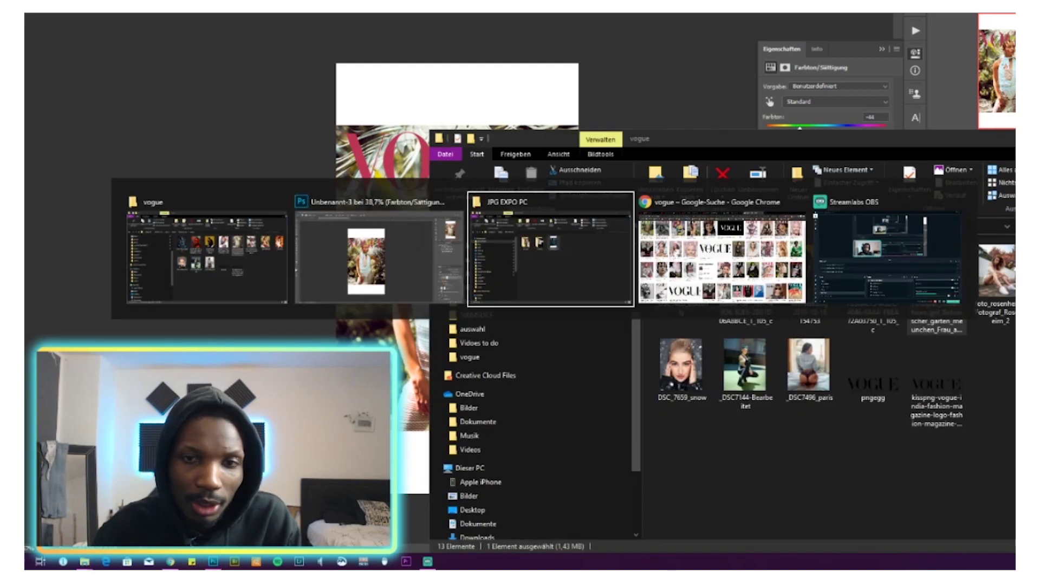
pyautogui.hotkey('alt', 'Tab')
pyautogui.scroll(3, 512, 343)
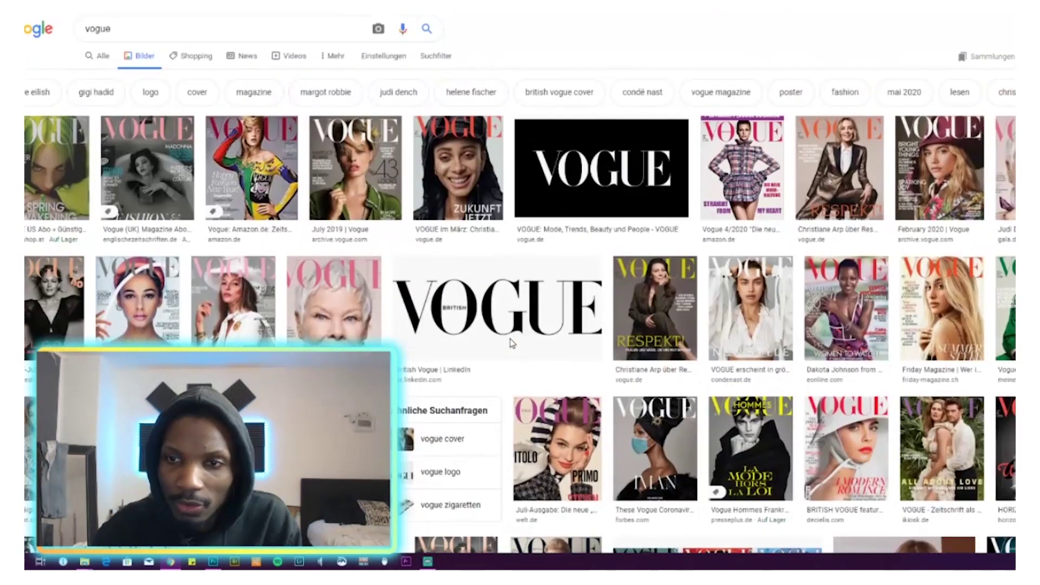
pyautogui.hotkey('alt', 'Tab')
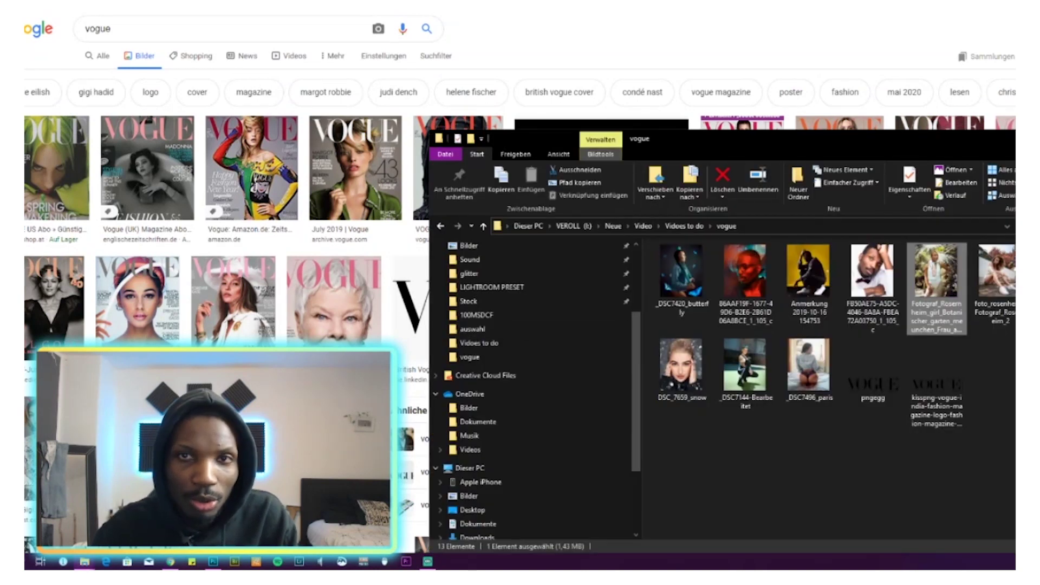
pyautogui.hotkey('alt', 'Tab')
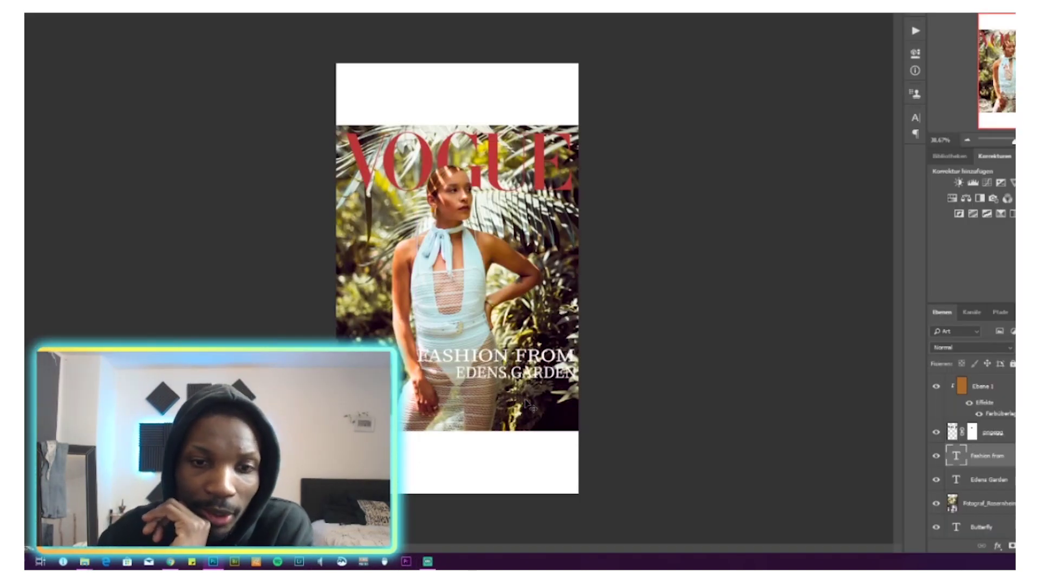
# Place the foto_rosenheim photo on the canvas and move its layer beneath the VOGUE logo layer
pyautogui.scroll(1, 975, 389)
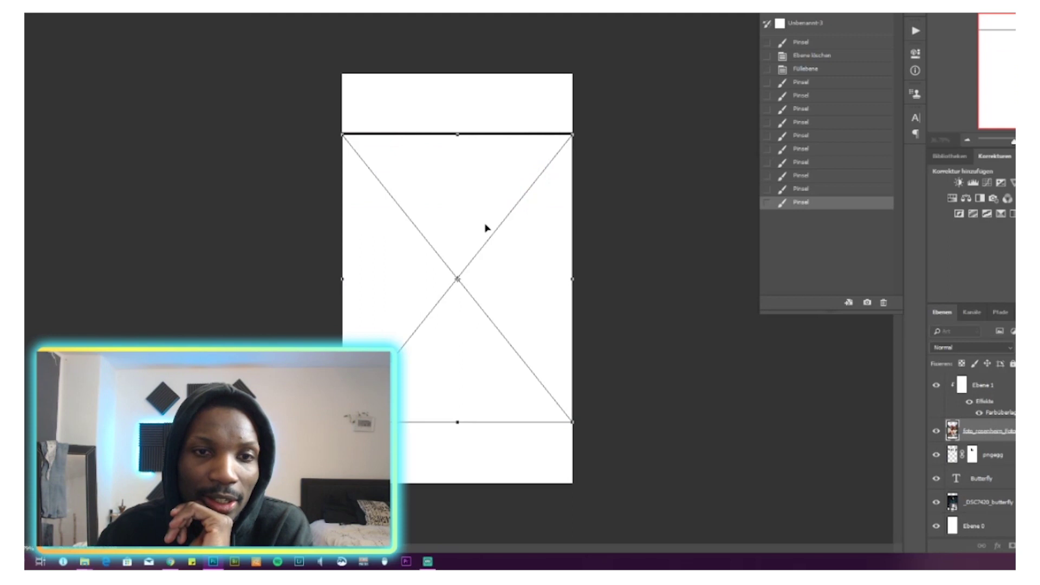
pyautogui.press('Return')
pyautogui.moveTo(951, 432); pyautogui.dragTo(956, 467)
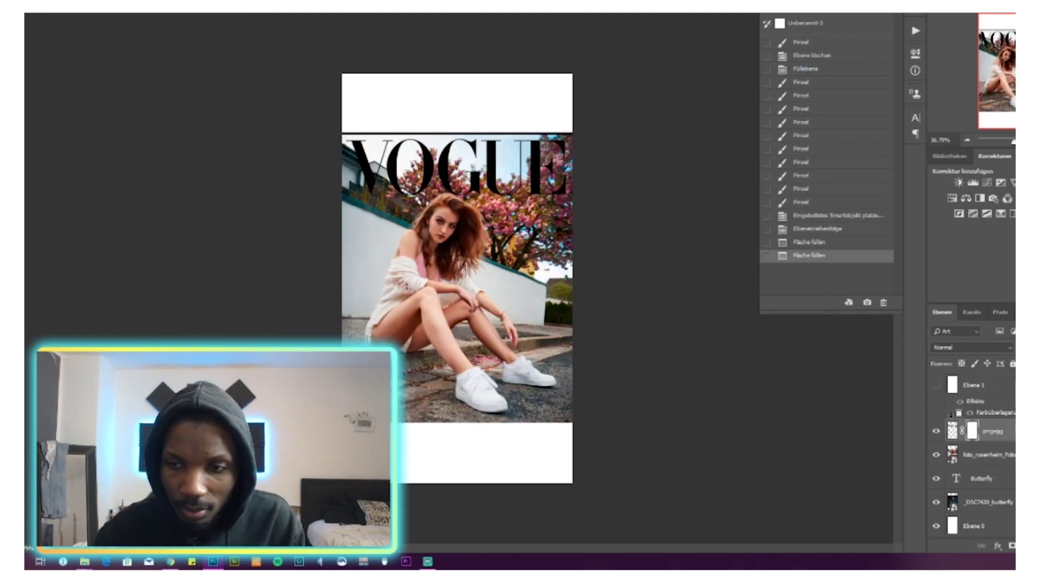
# Clip the white layer Ebene 1 to the VOGUE logo layer as a clipping mask
pyautogui.keyDown('alt'); pyautogui.click(954, 415); pyautogui.keyUp('alt')
pyautogui.keyDown('alt'); pyautogui.click(950, 415); pyautogui.keyUp('alt')
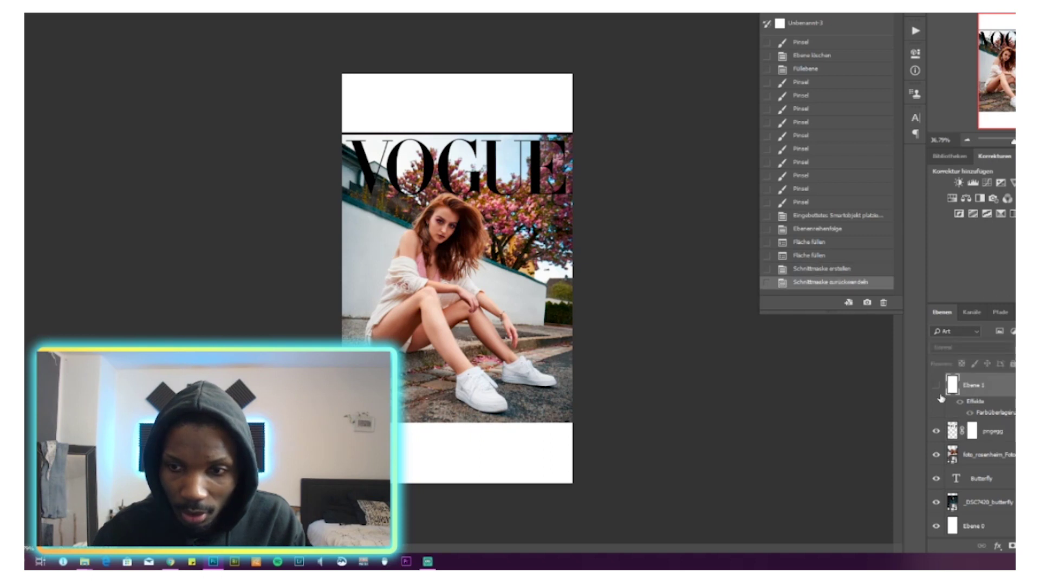
pyautogui.keyDown('alt'); pyautogui.click(953, 421); pyautogui.keyUp('alt')
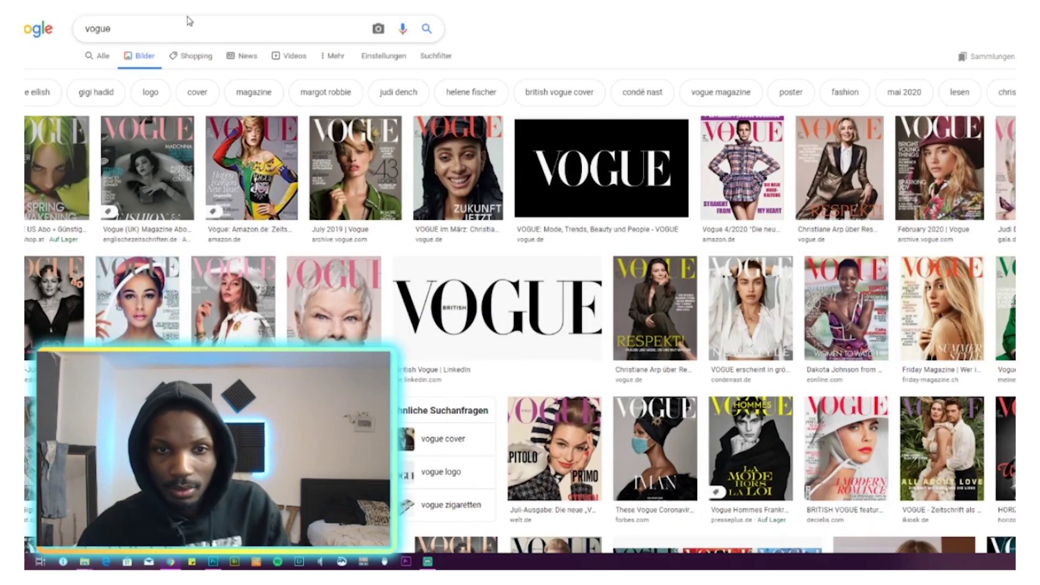
# Back in Photoshop, scale down the "Mirrow Mirrow" text near the photo's lower edge and nudge "2020" beneath the logo's final E
pyautogui.hotkey('alt', 'Tab')
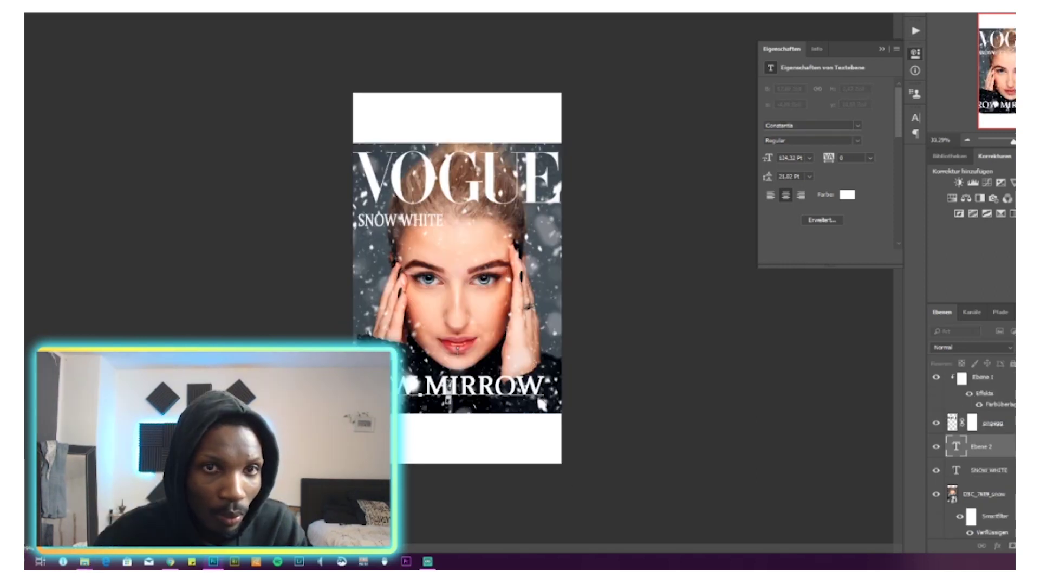
pyautogui.click(26, 19)
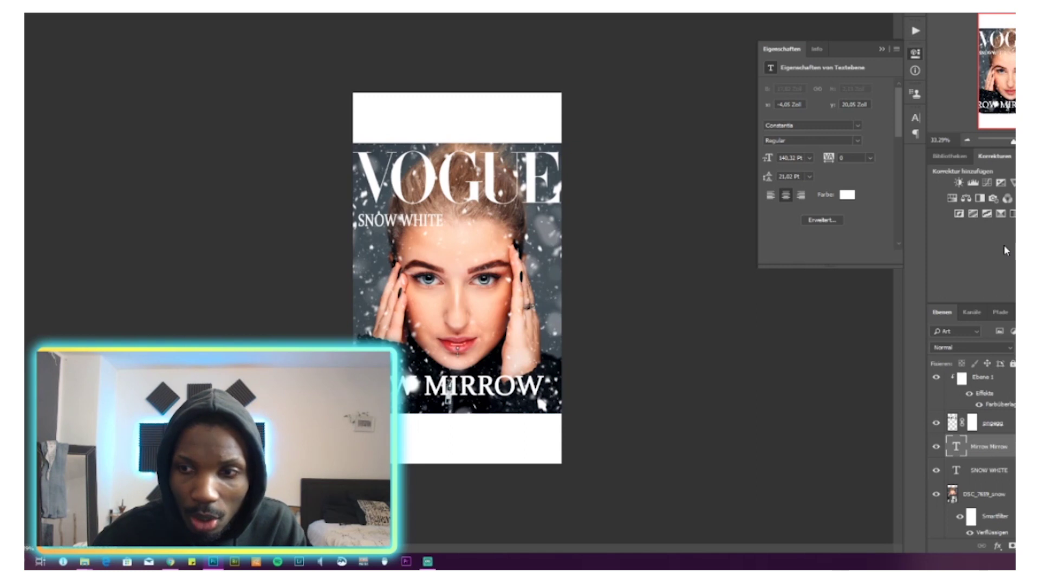
pyautogui.hotkey('ctrl', 't')
pyautogui.moveTo(541, 403); pyautogui.dragTo(507, 404)
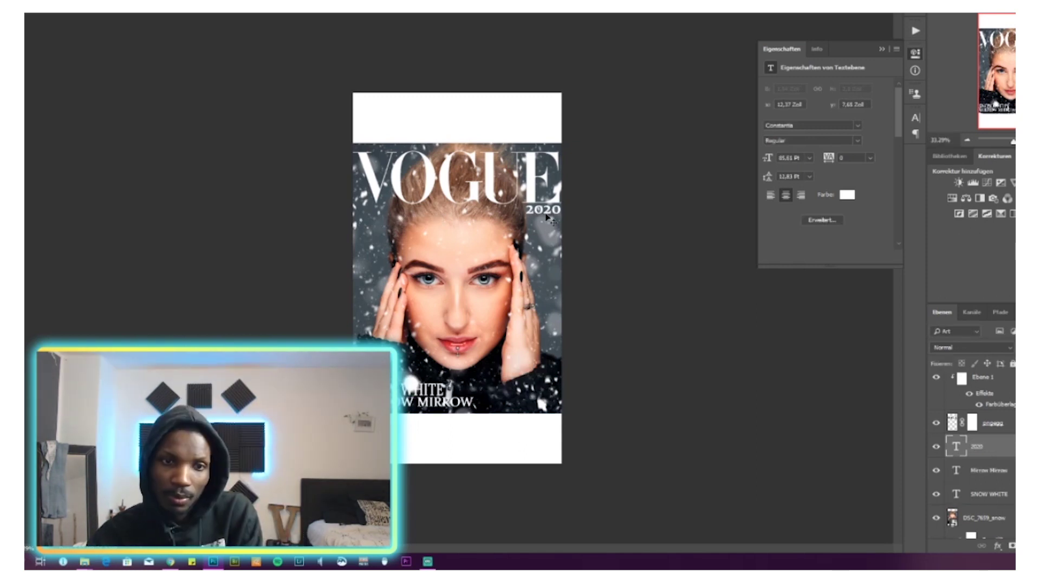
pyautogui.moveTo(548, 218); pyautogui.dragTo(549, 220)
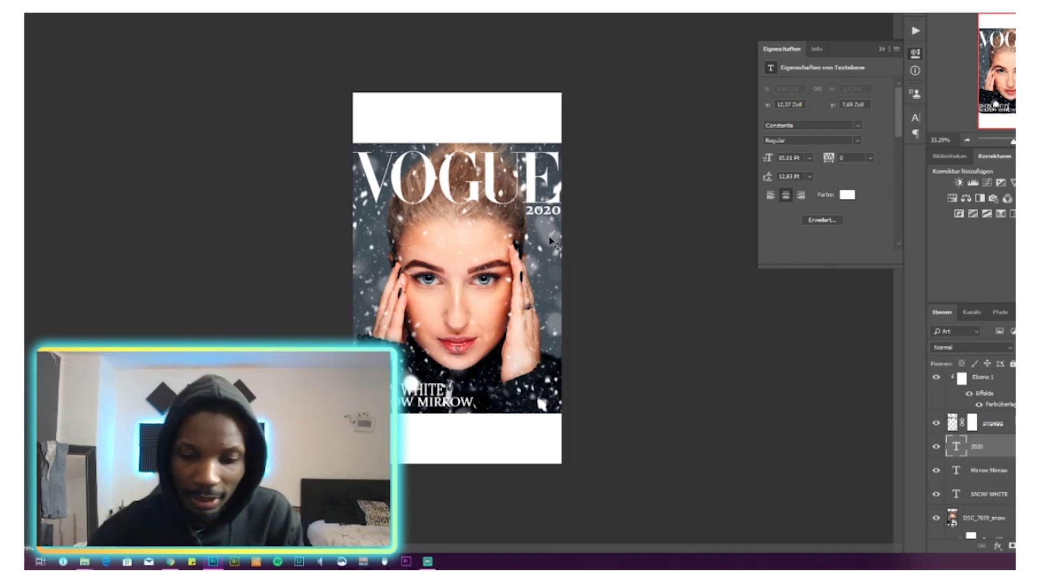
# Switch to File Explorer to get the next cover photo
pyautogui.click(85, 562)
pyautogui.hotkey('alt', 'Tab')
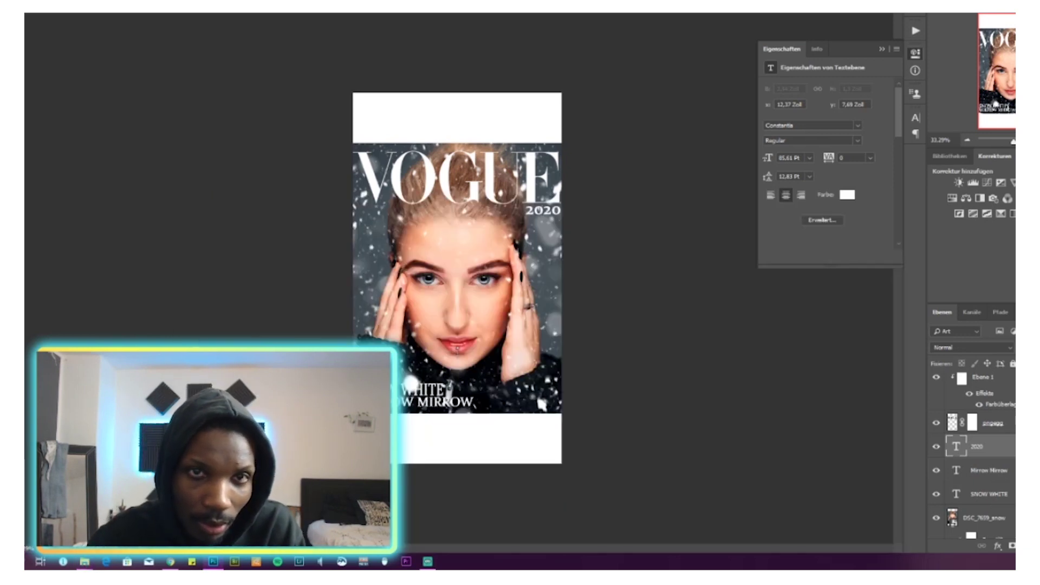
pyautogui.click(82, 563)
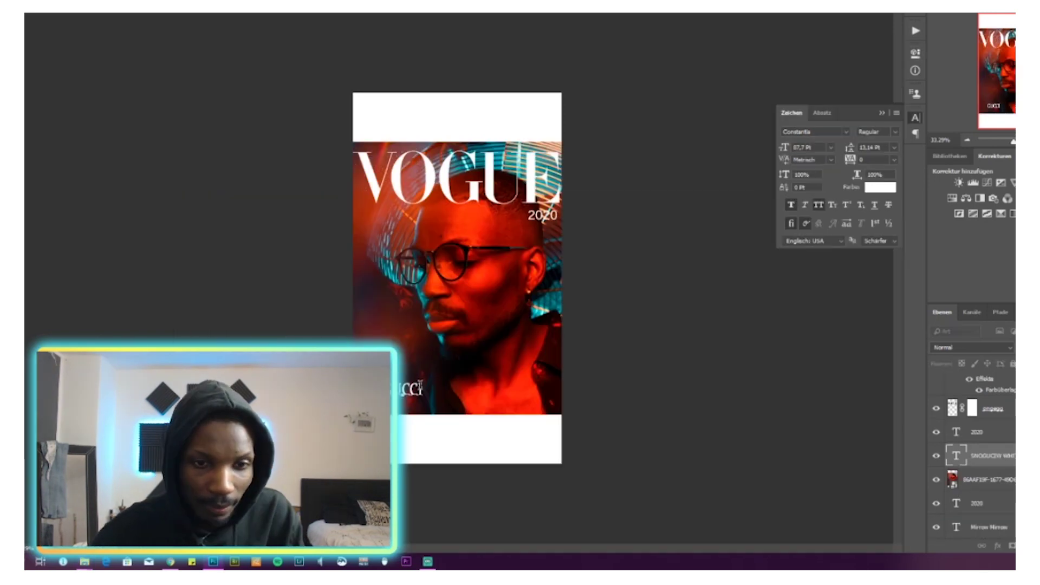
# Resize the GUCCI text on the lower part of the red portrait and commit the text edit
pyautogui.moveTo(780, 151); pyautogui.dragTo(810, 148)
pyautogui.keyDown('ctrl'); pyautogui.click(412, 407); pyautogui.keyUp('ctrl')
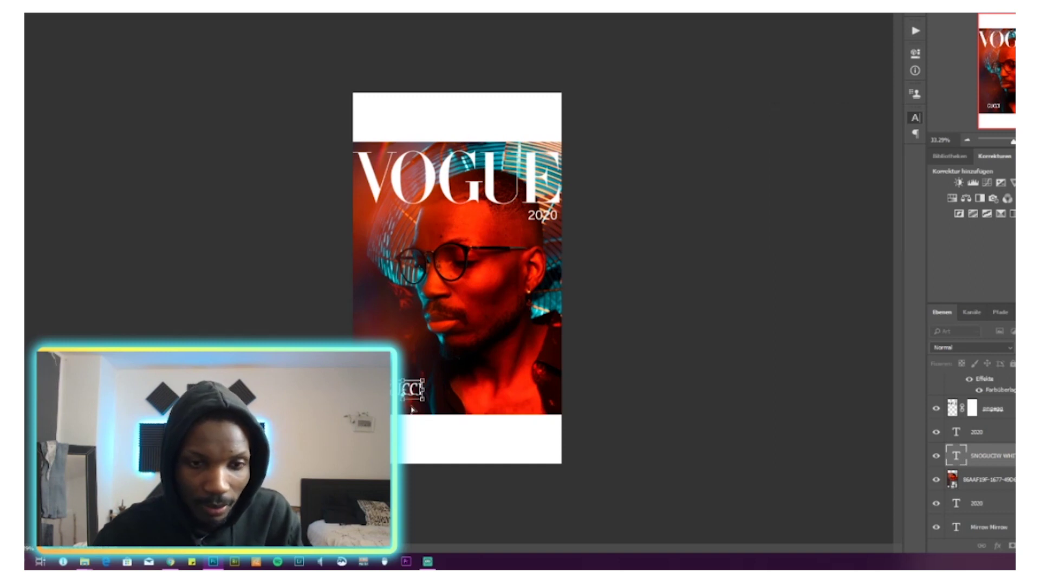
pyautogui.click(164, 186)
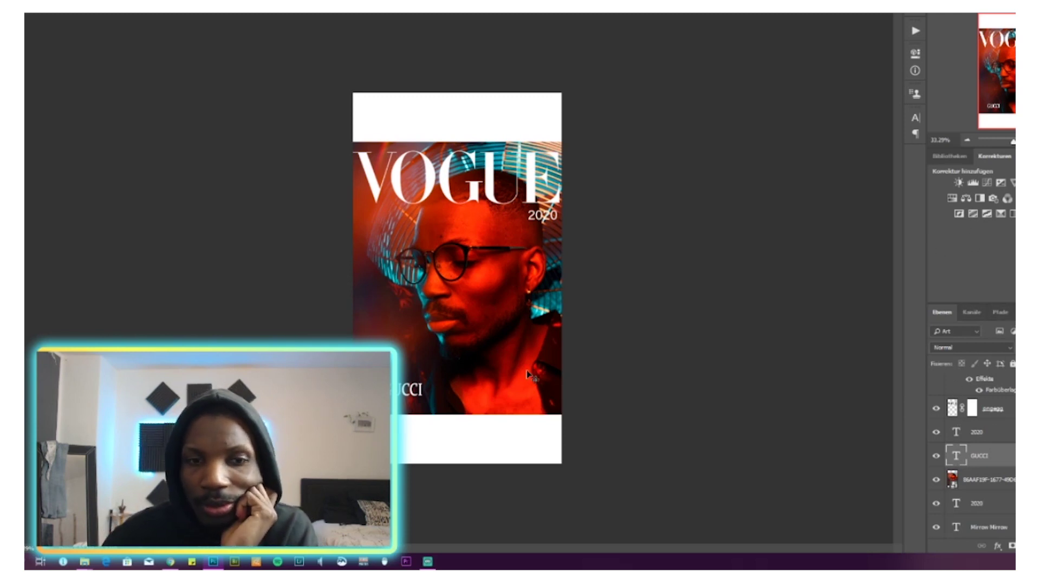
# Change the font of the GUCCI text on the red portrait to Acumin Variable Concept
pyautogui.click(915, 117)
pyautogui.moveTo(788, 150); pyautogui.dragTo(791, 151)
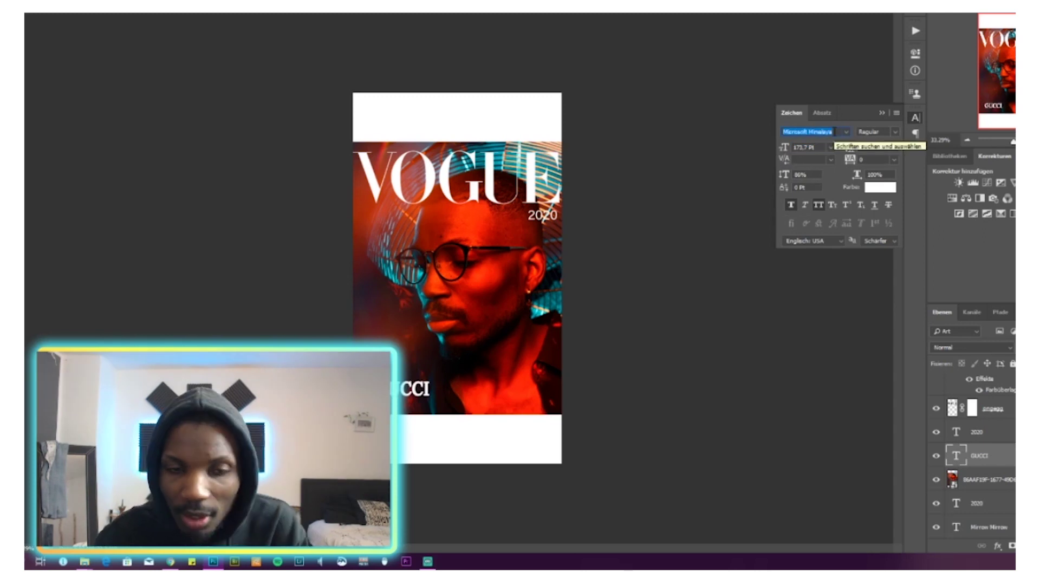
pyautogui.press('Up')
pyautogui.press('Down')
pyautogui.click(847, 132)
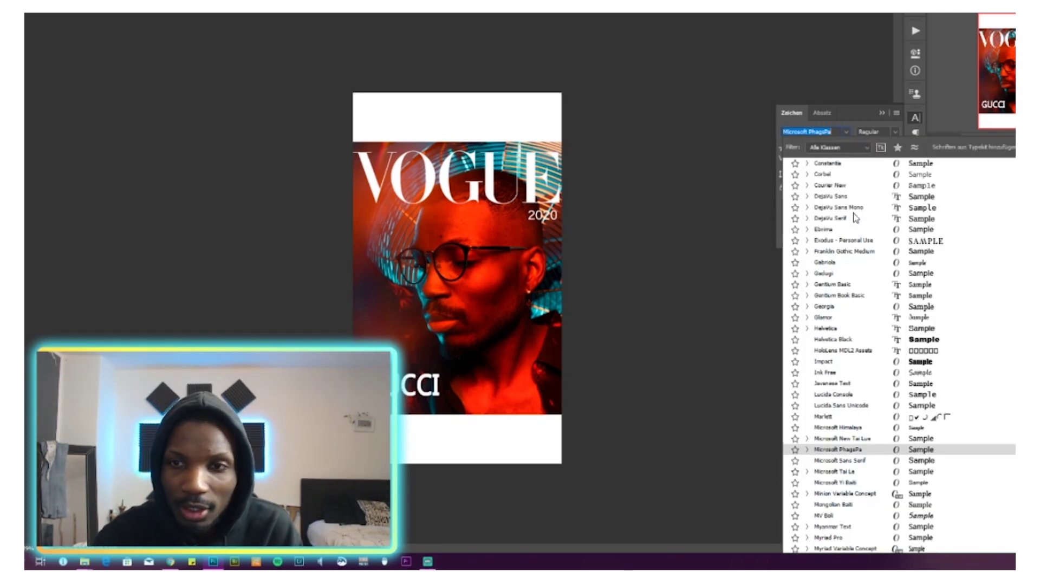
pyautogui.scroll(9, 843, 224)
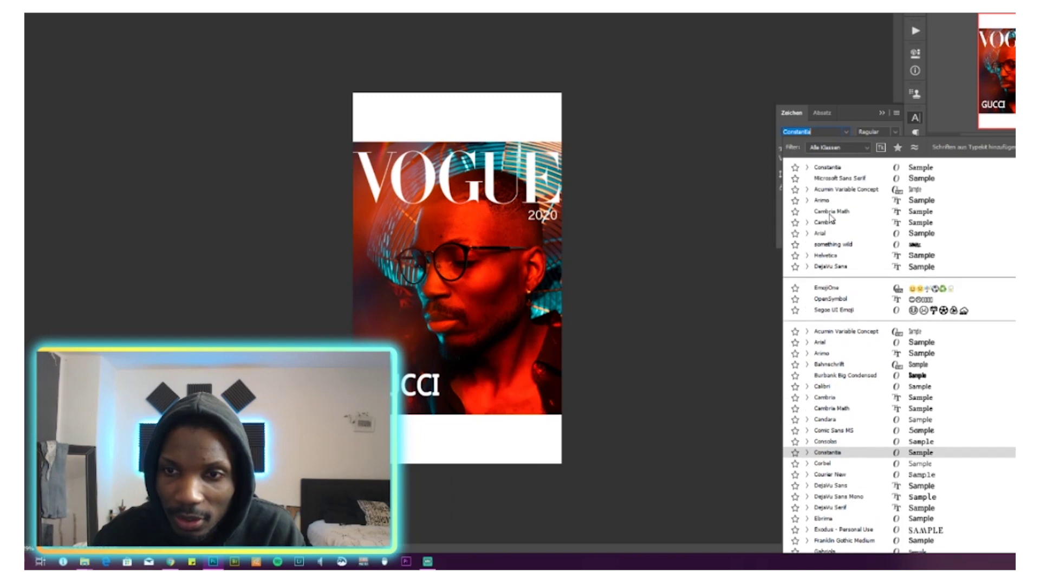
pyautogui.click(822, 193)
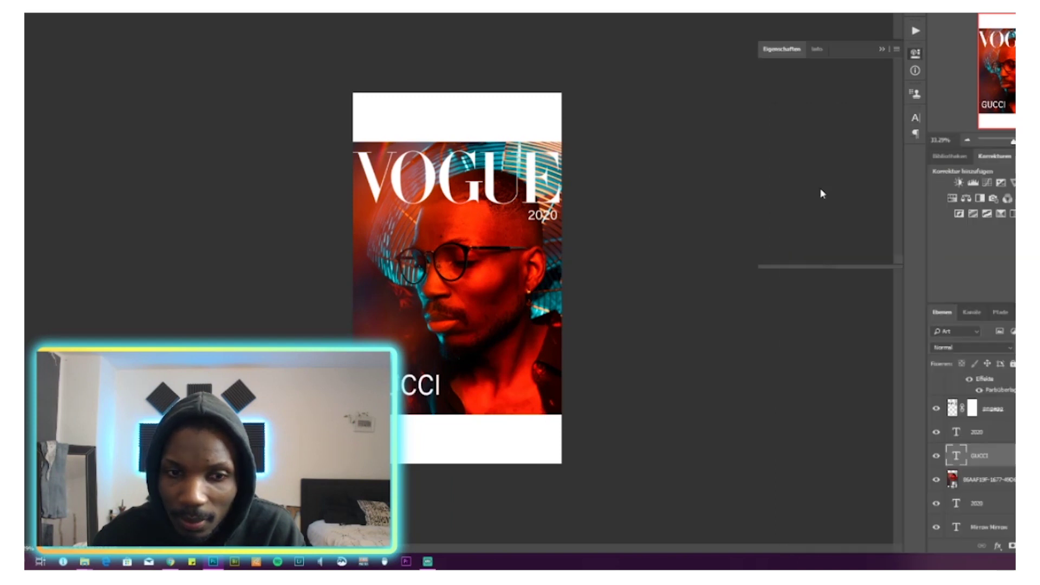
# Set the GUCCI text's font style to SemiCondensed Light Italic
pyautogui.press('Tab')
pyautogui.press('Tab')
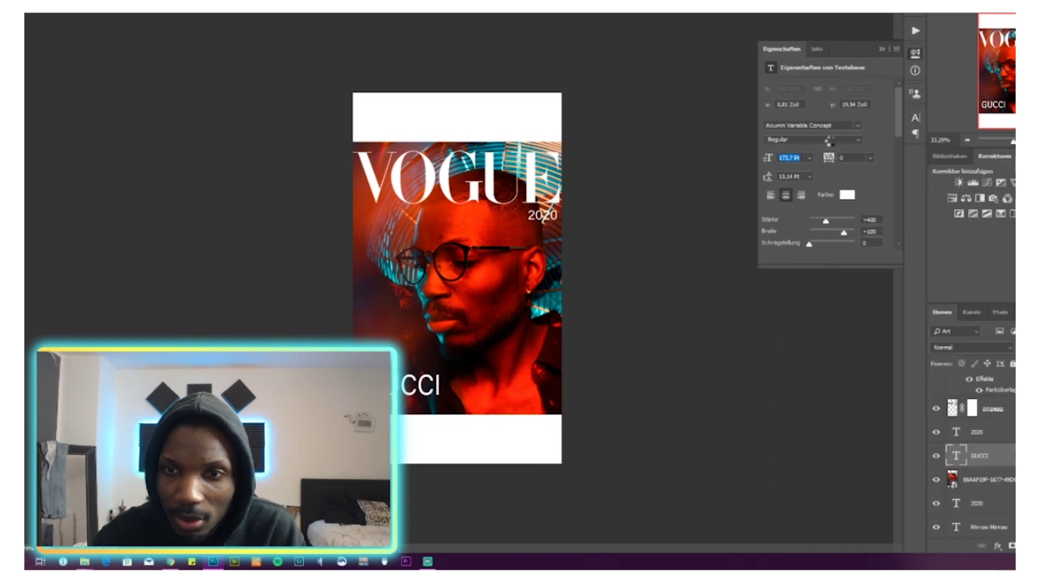
pyautogui.click(828, 141)
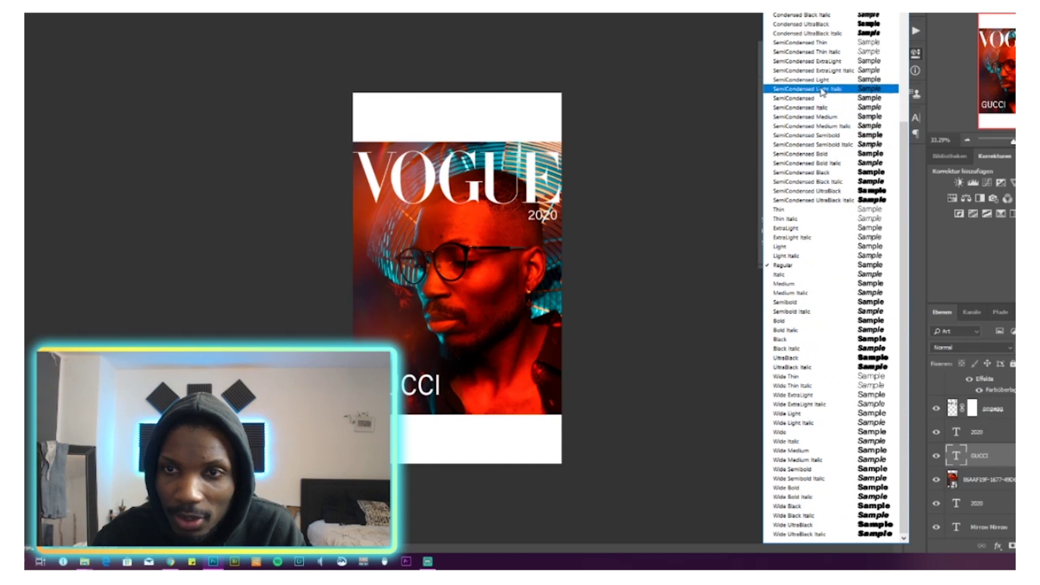
pyautogui.click(822, 89)
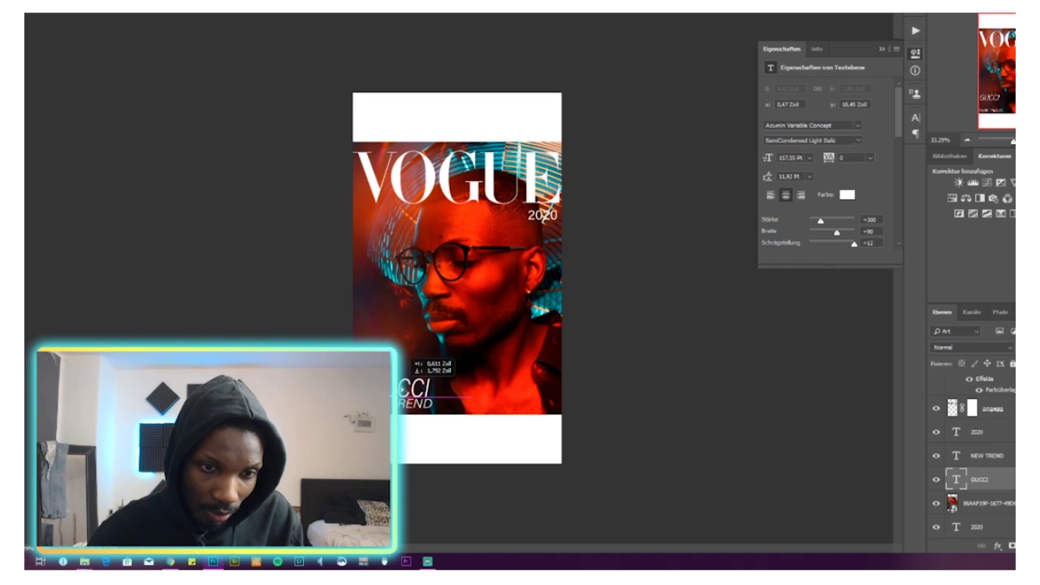
# Move the GUCCI text down to sit directly above the NEW TREND line and switch to File Explorer for the next cover photo
pyautogui.moveTo(398, 361); pyautogui.dragTo(394, 387)
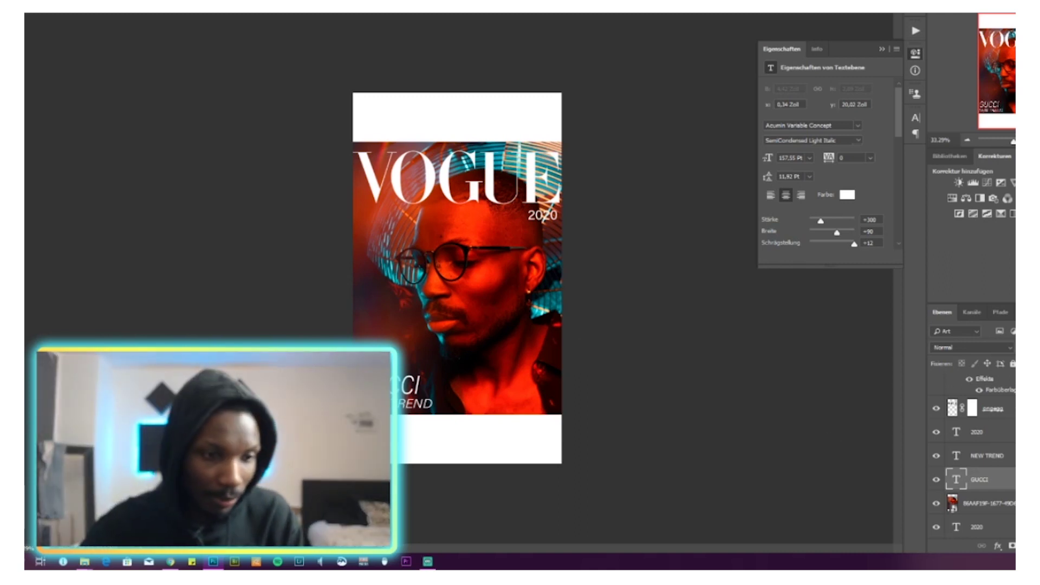
pyautogui.click(84, 509)
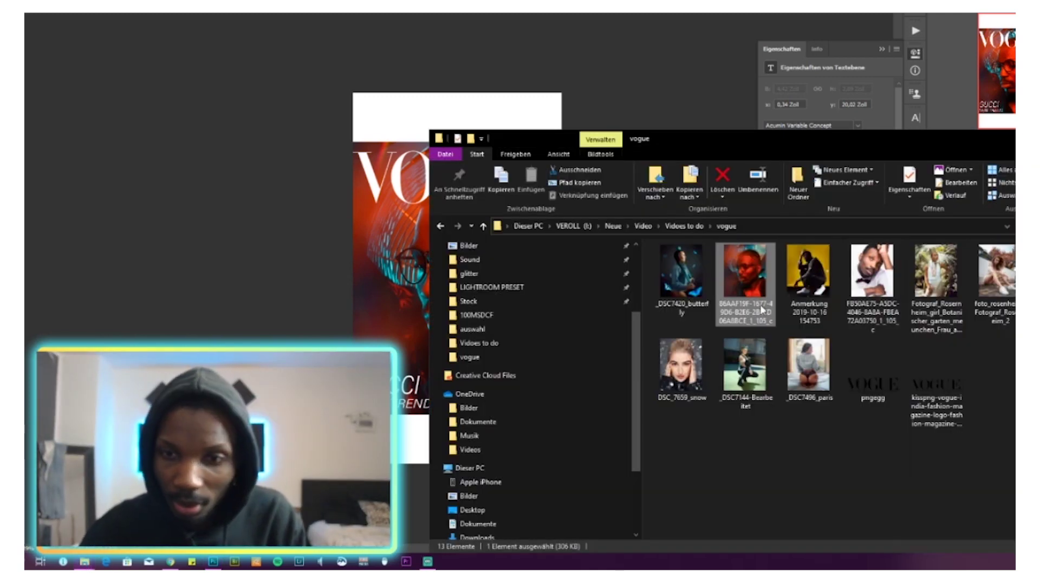